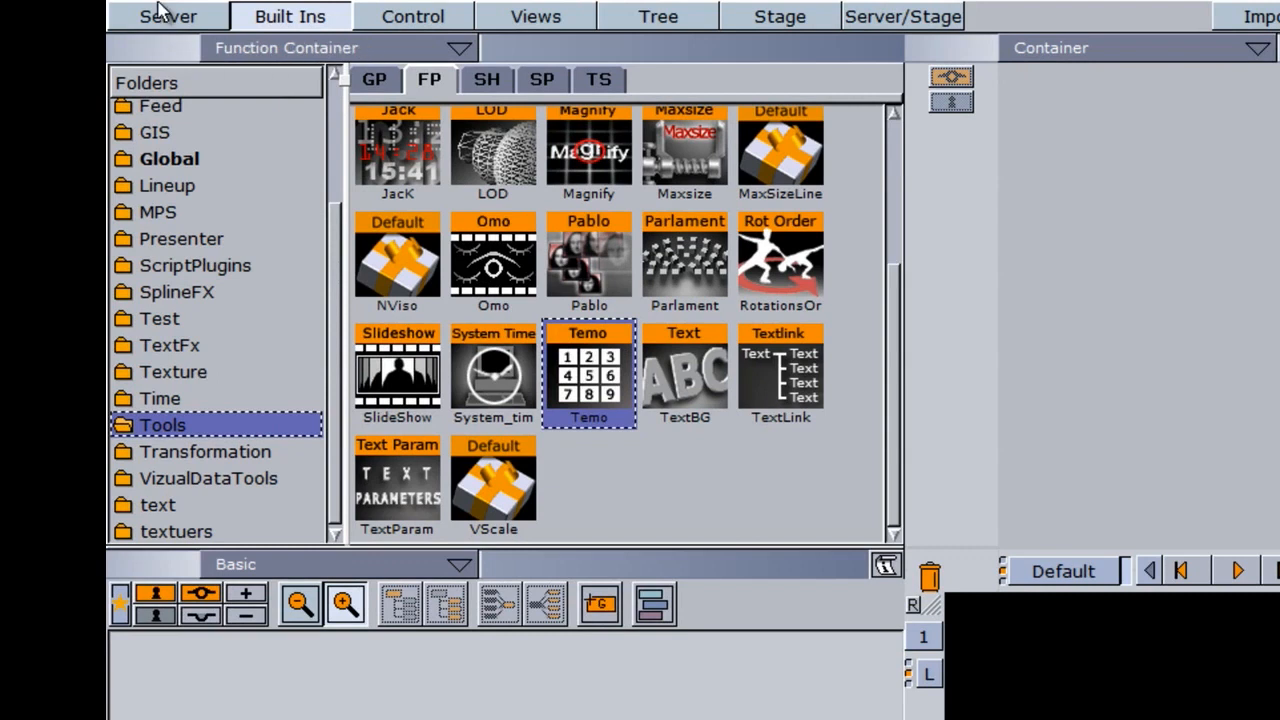
Step: Add the CSHEET-2A image from the Movie folder to the scene tree and apply the Temo plugin to its container
left_click_drag(414, 181, 303, 719)
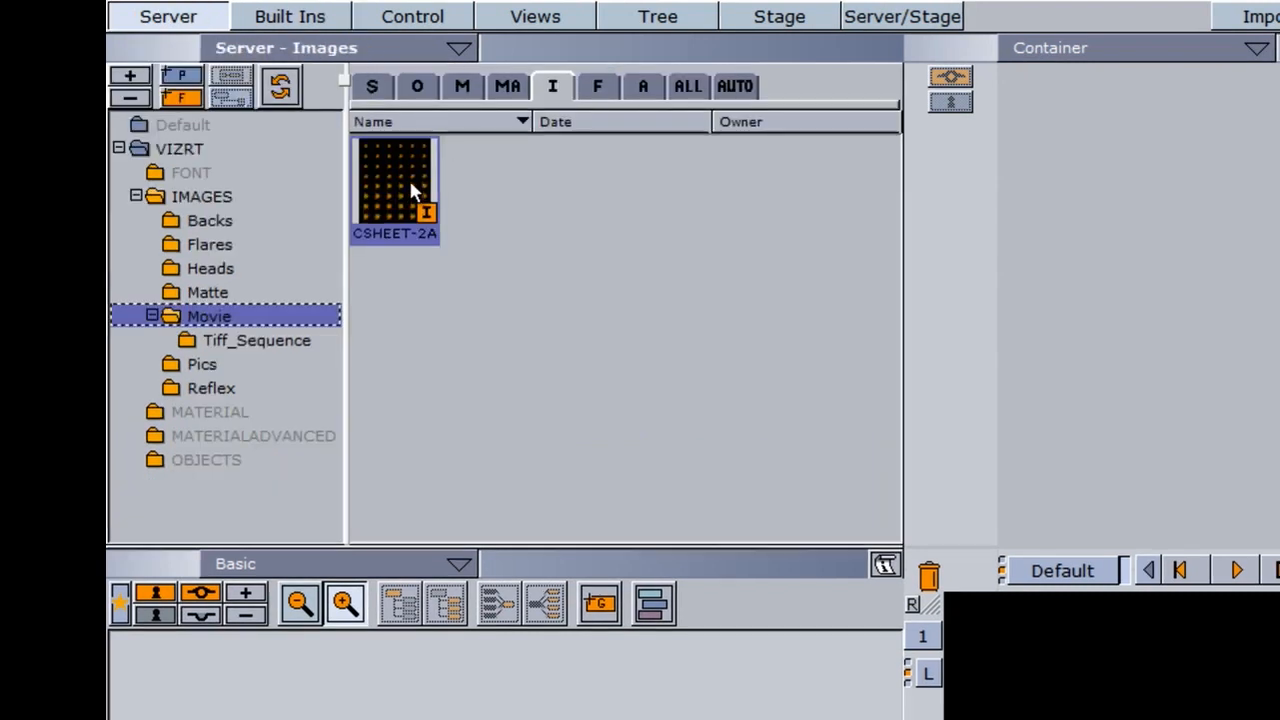
left_click_drag(193, 492, 193, 492)
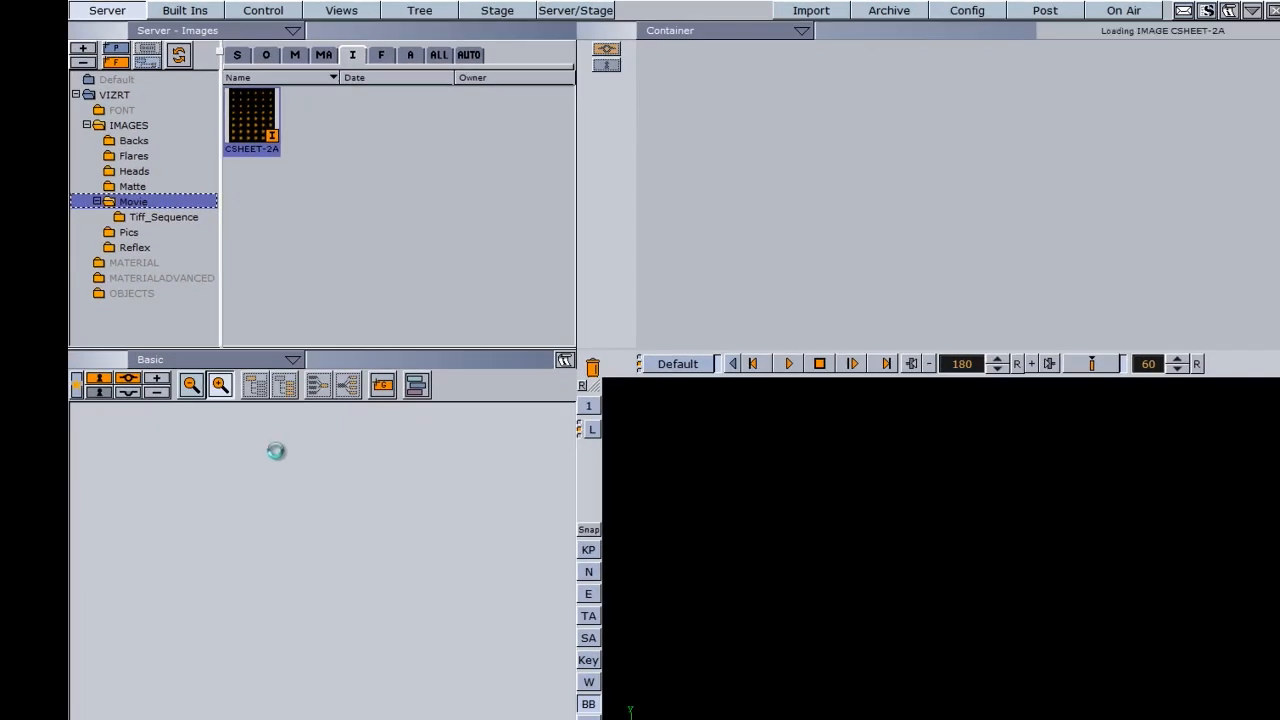
left_click(188, 10)
left_click_drag(386, 245, 218, 424)
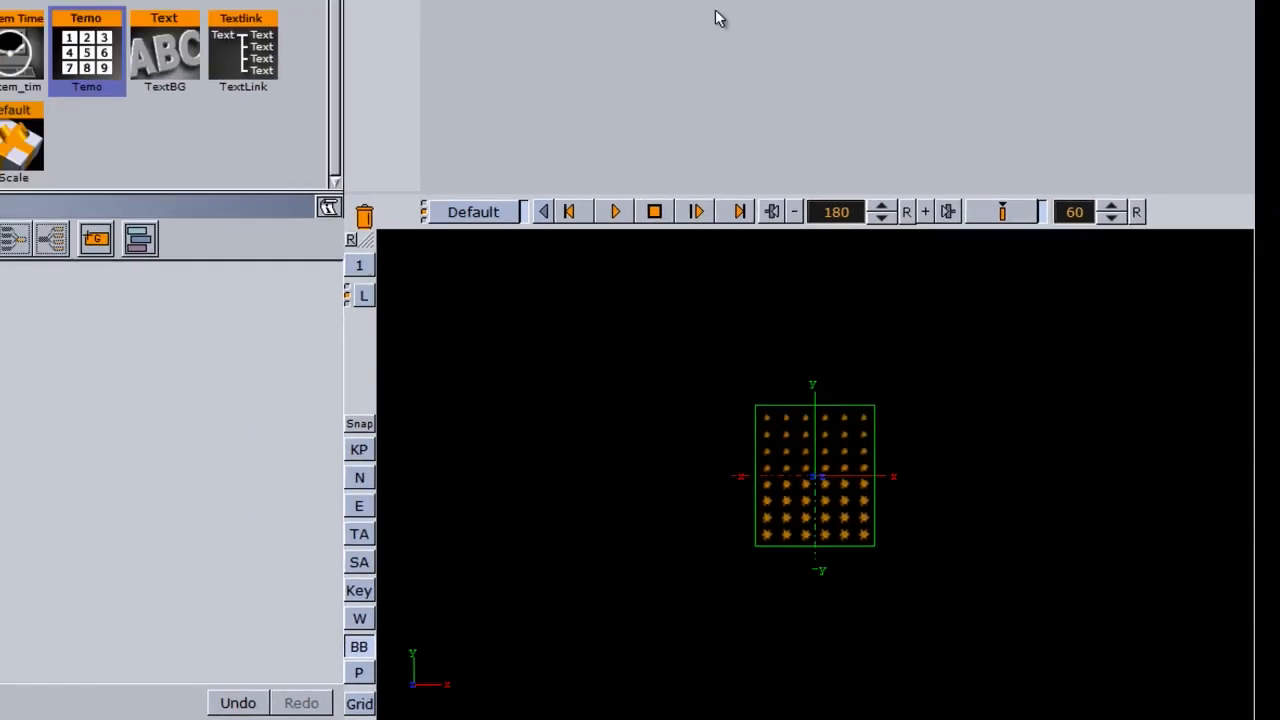
Step: Set the Temo plugin to 6 horizontal tiles and 8 vertical tiles
type("6")
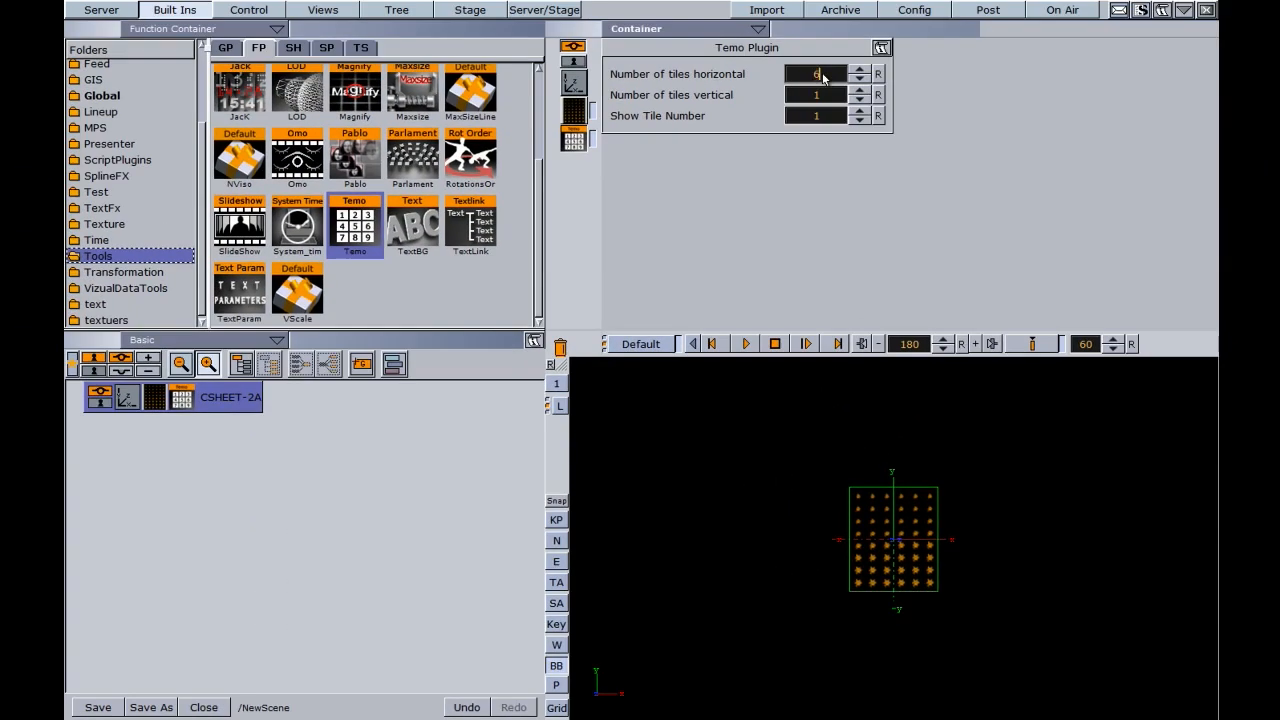
key("Return")
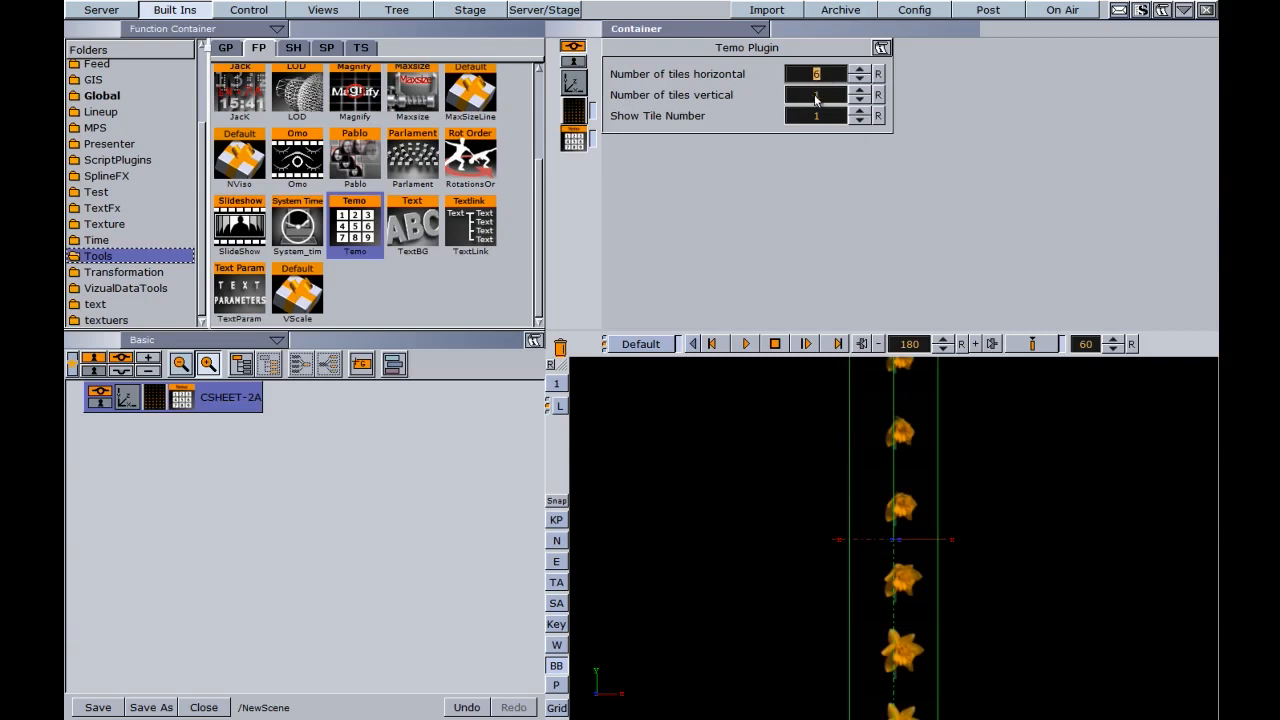
left_click_drag(814, 98, 864, 120)
type("6")
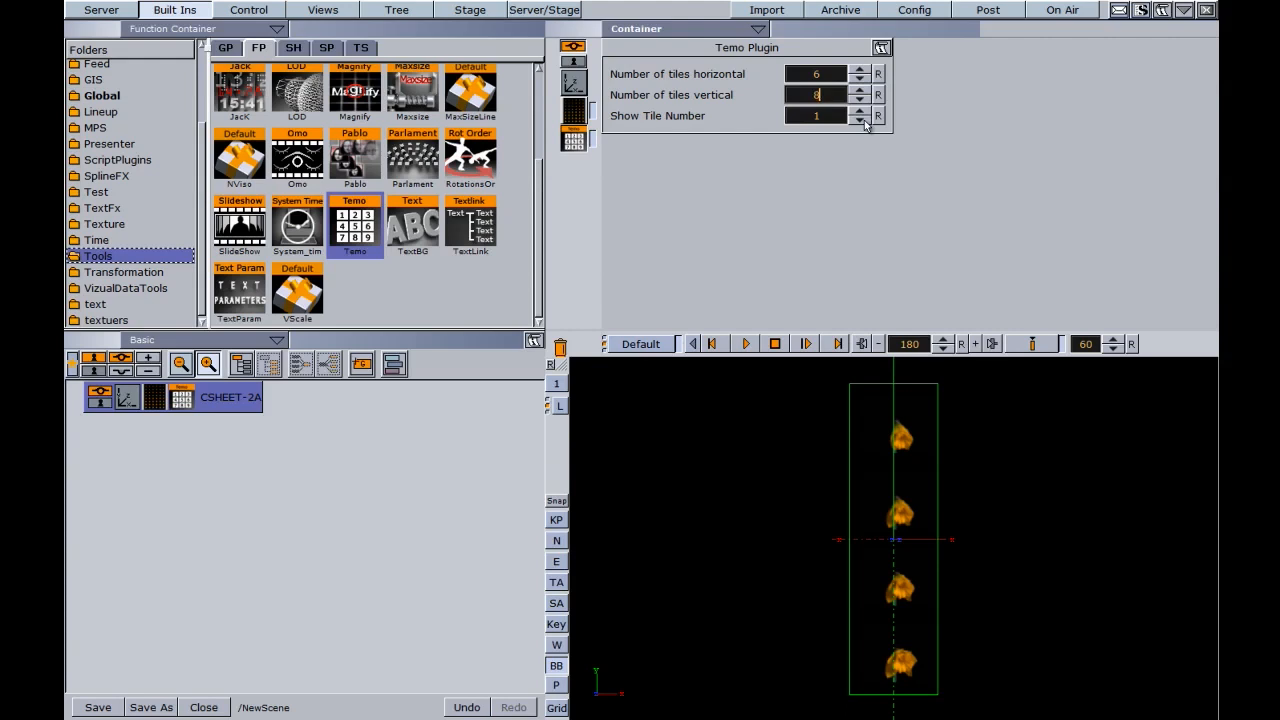
key("Return")
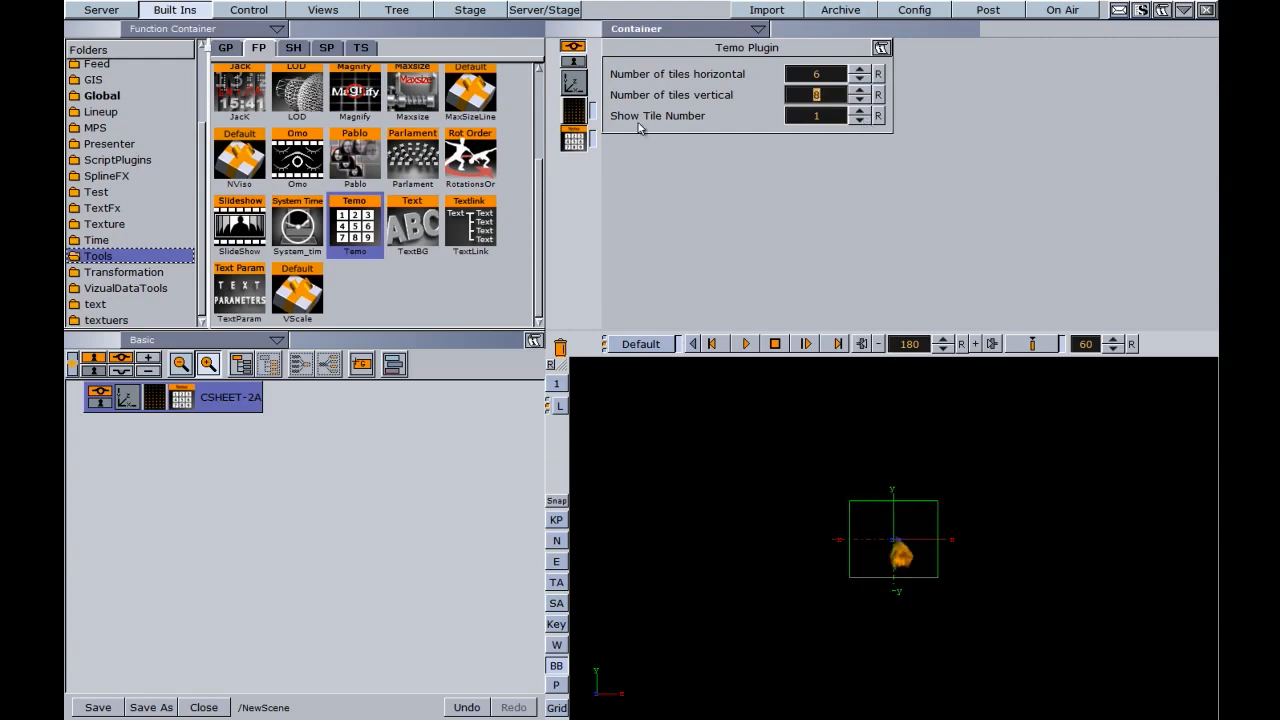
Step: Preview the flower sequence by running through the Temo plugin's shown tile number, and return it to 1
left_click(860, 111)
left_click(860, 111)
left_click(860, 111)
left_click(860, 111)
left_click(861, 112)
left_click(861, 112)
left_click(861, 112)
left_click(861, 112)
left_click(861, 112)
left_click(861, 112)
left_click(861, 112)
double_click(861, 112)
left_click_drag(834, 117, 813, 121)
Step: Animate the shown tile number from 1 at time 0 to 48 at time 180, and play the animation
left_click(960, 346)
left_click(815, 116)
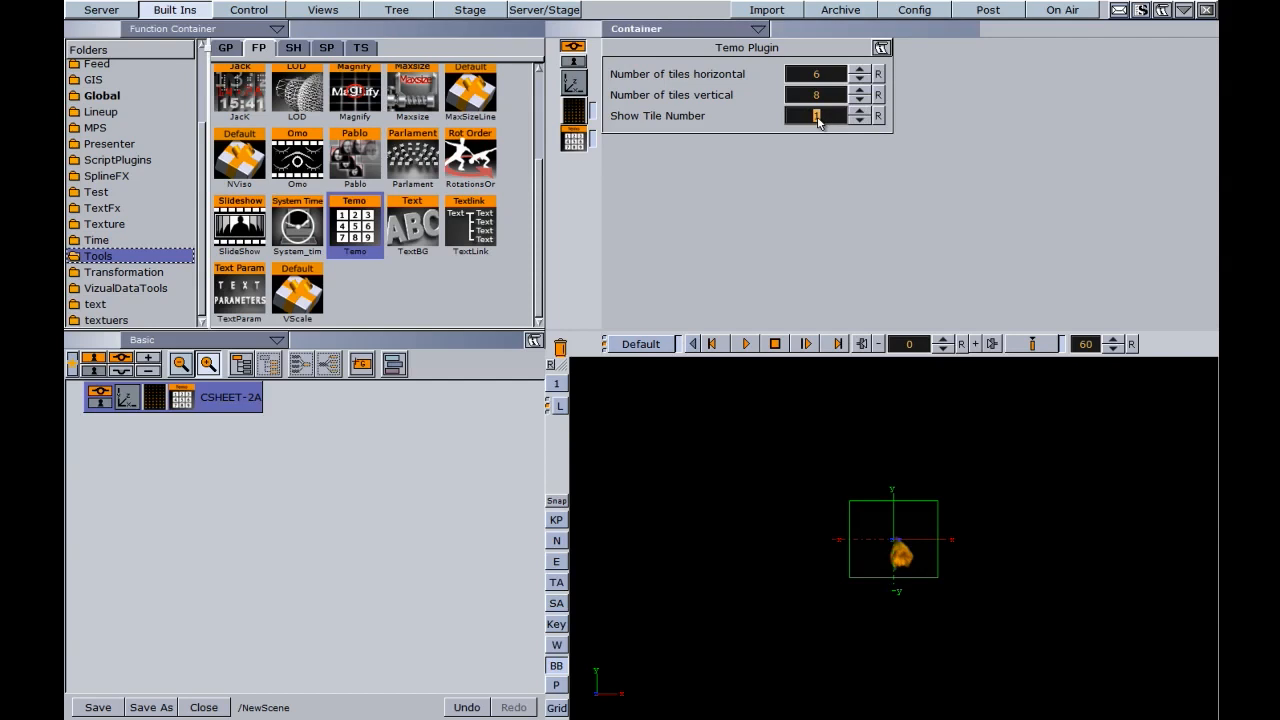
left_click_drag(1030, 345, 1060, 345)
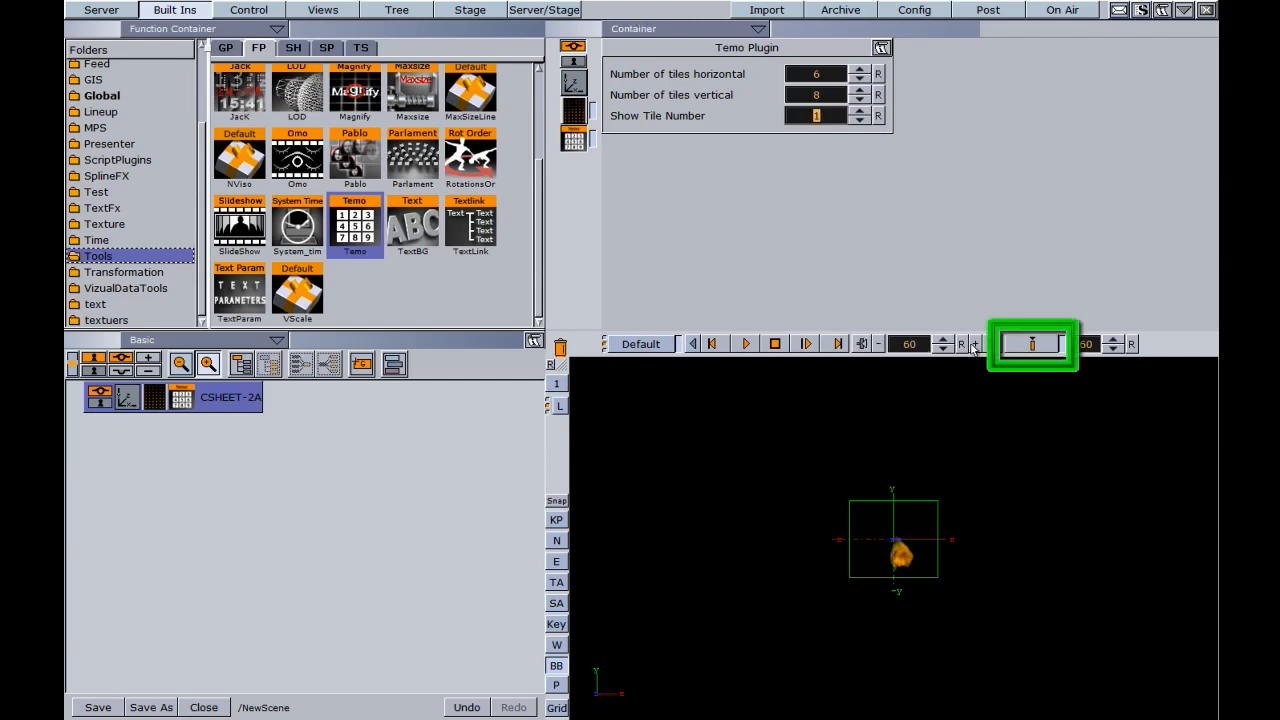
left_click(974, 345)
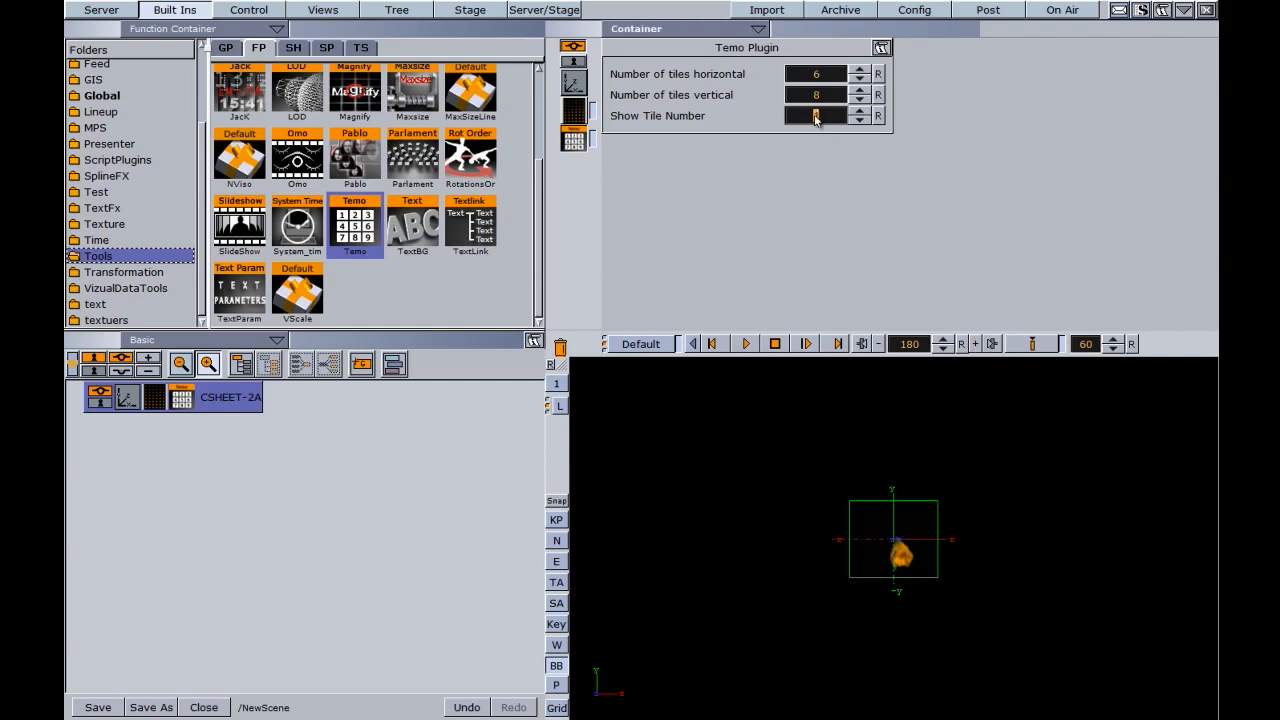
type("48")
key("Return")
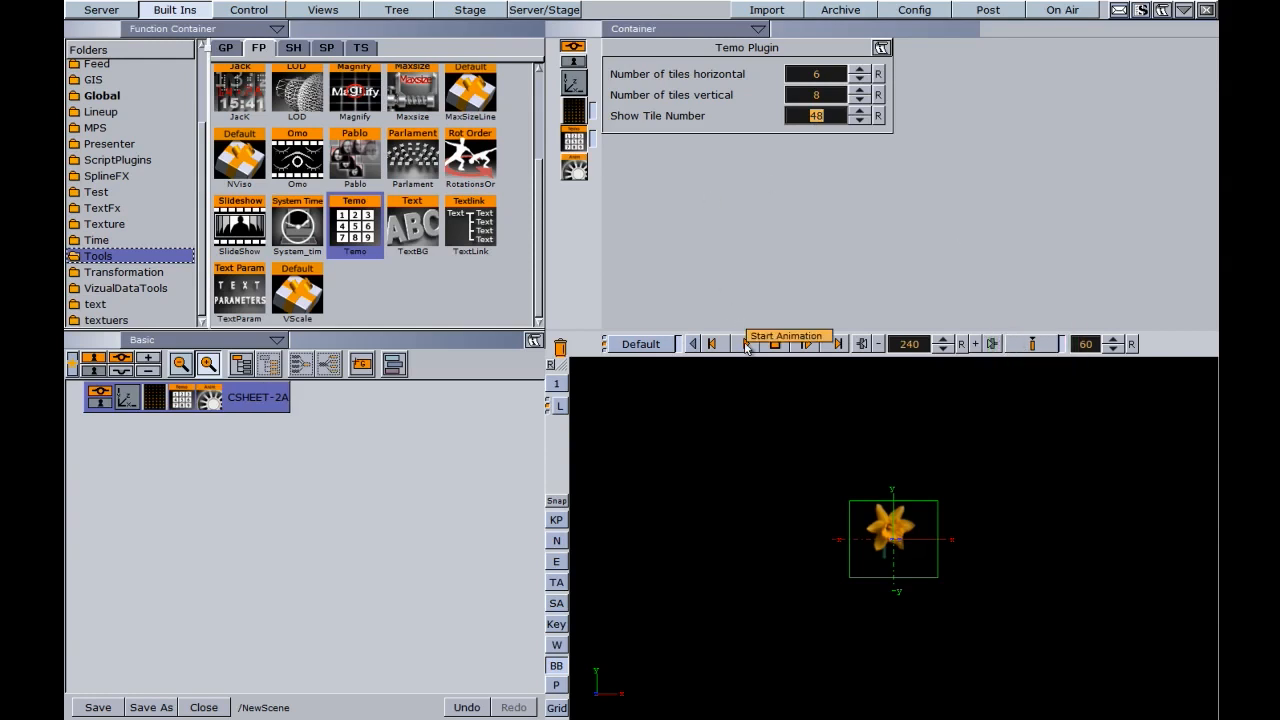
left_click(745, 344)
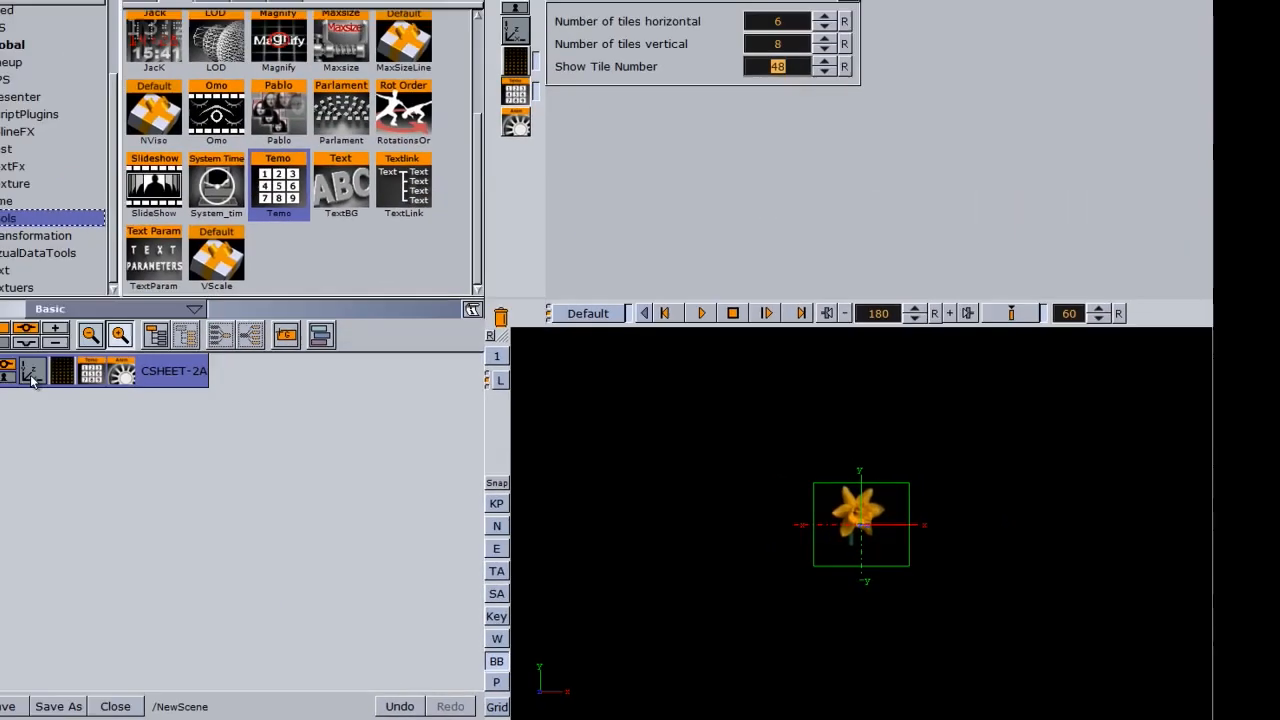
Step: Scale the flower container to 3.54 on all axes, and inspect its texture settings with the animation at time 153
left_click(34, 373)
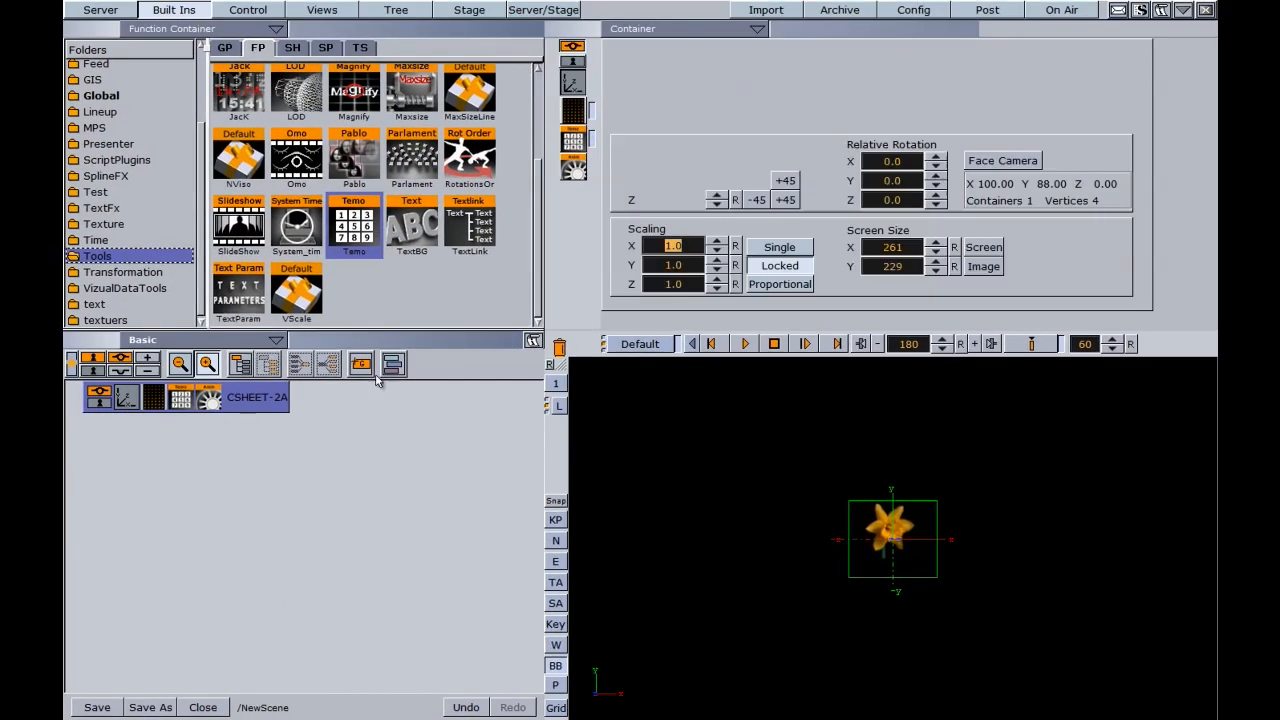
left_click_drag(662, 242, 865, 248)
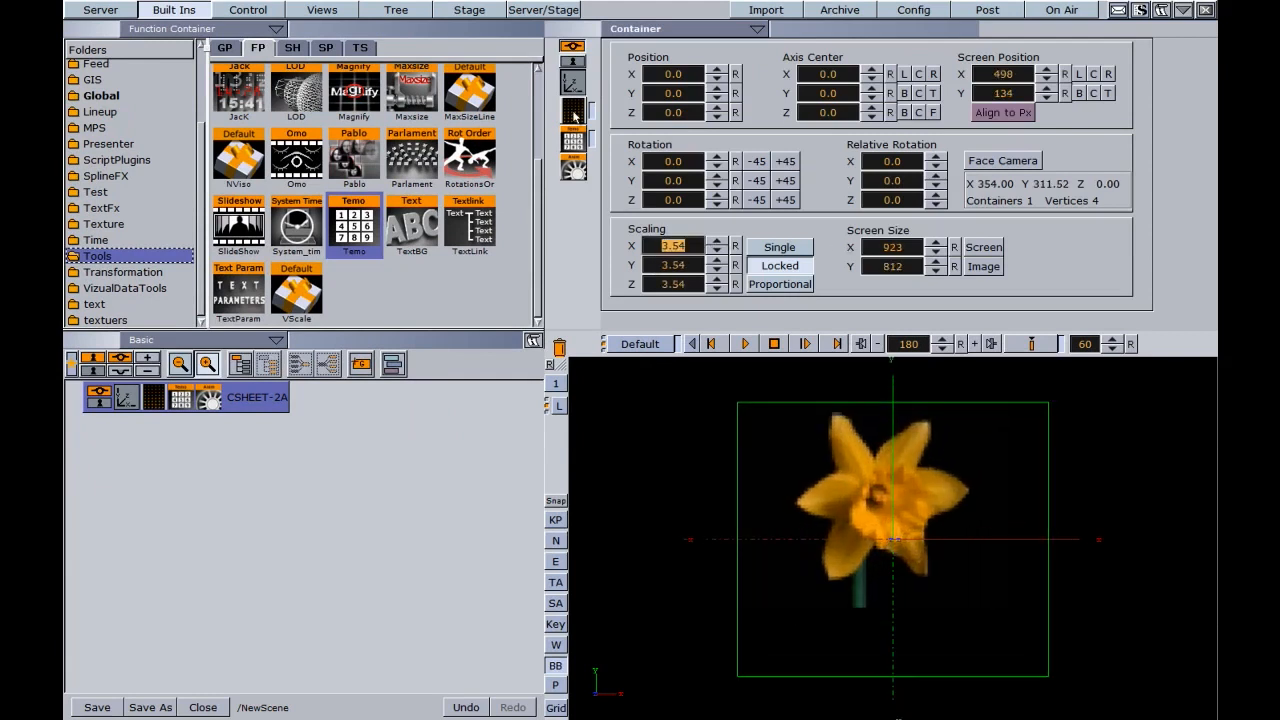
left_click(573, 112)
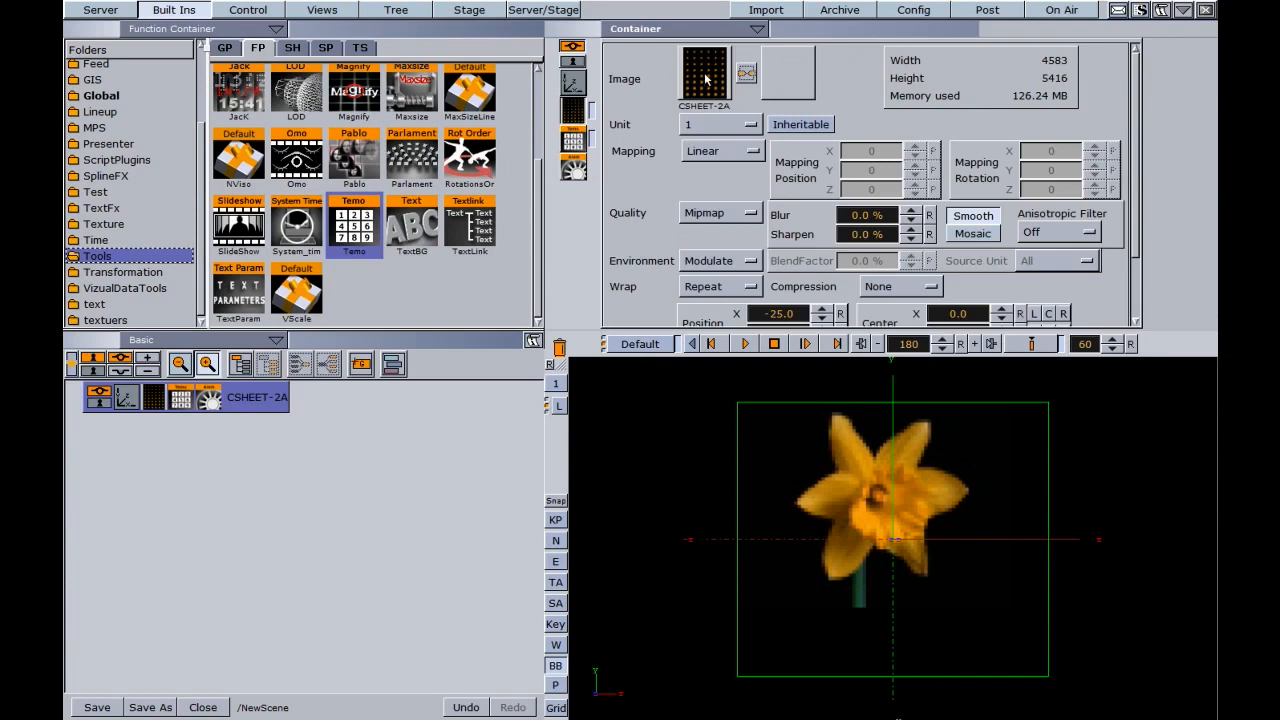
left_click_drag(910, 346, 865, 337)
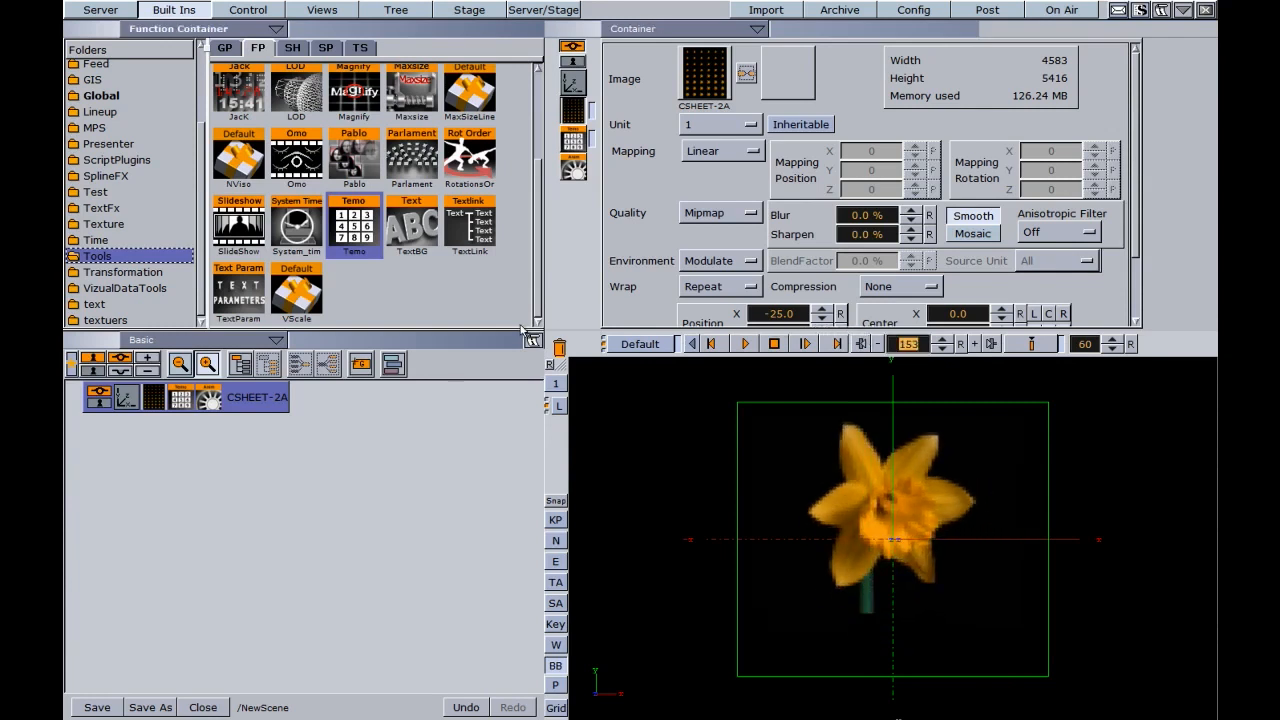
Step: Try shrinking the CSHEET-2A image with the Scale effect in the image editor, and close the editor without saving
left_click(121, 8)
double_click(233, 112)
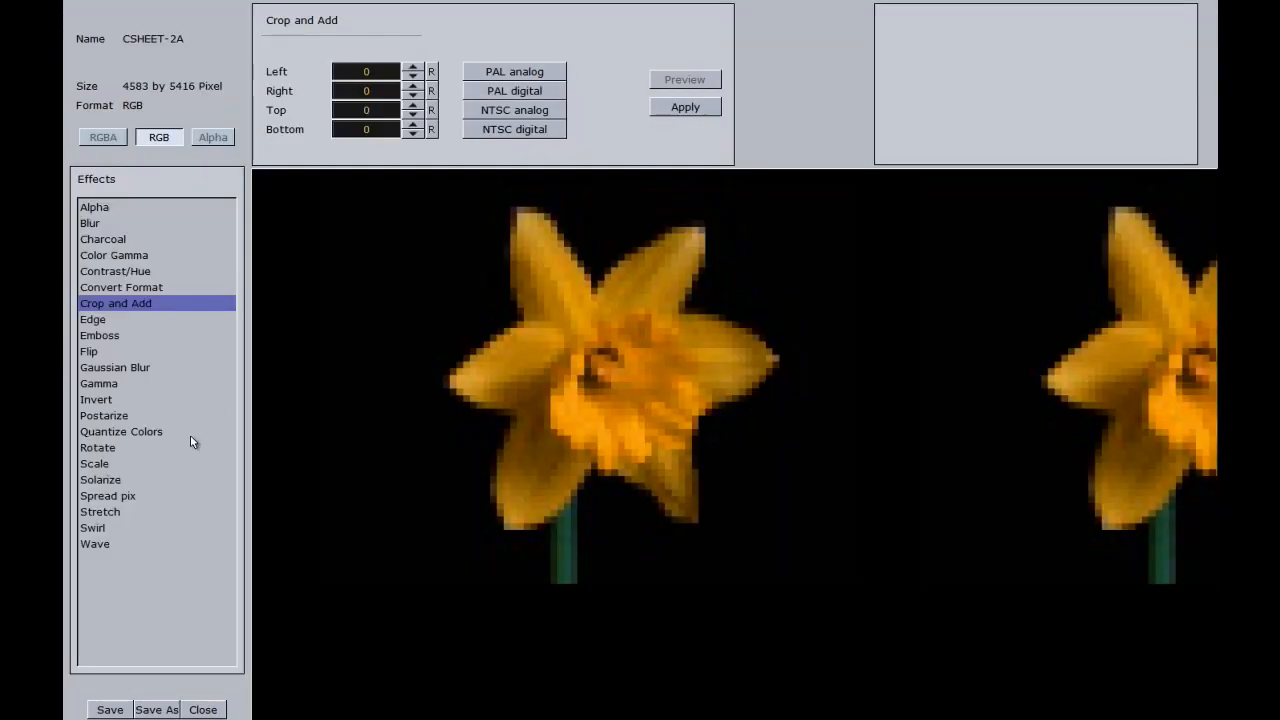
left_click(95, 463)
mouse_move(356, 82)
left_mouse_down()
mouse_move(315, 86)
mouse_move(333, 83)
left_mouse_up()
left_click(685, 107)
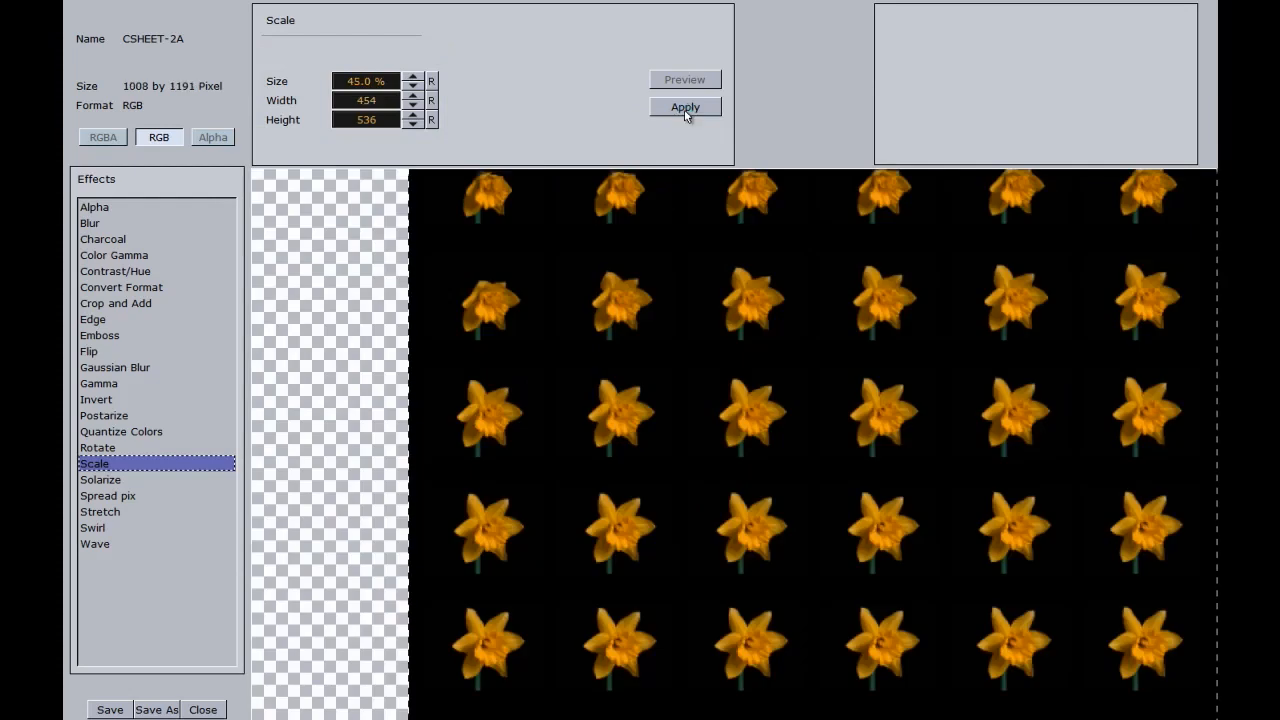
left_click(203, 709)
left_click(173, 623)
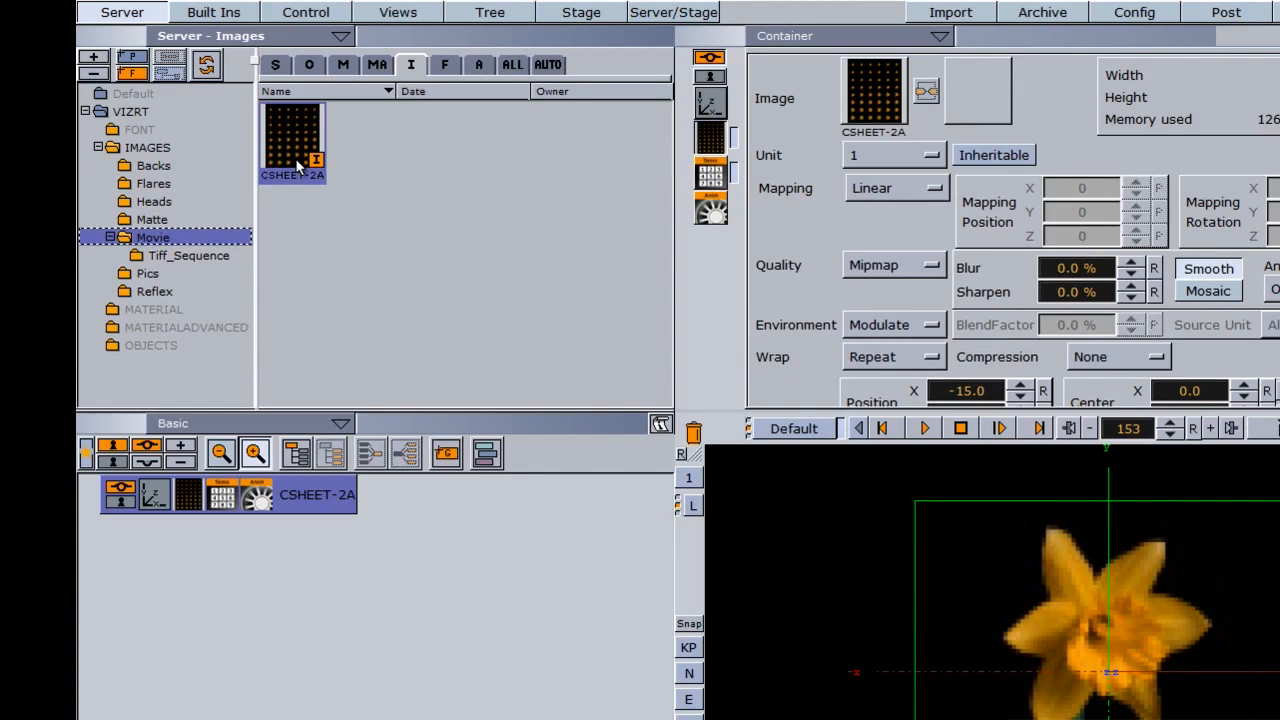
Step: Switch to Adobe Bridge and look through the flower frames of the IMG_SEQ folder in the Essentials workspace
key("alt+Tab")
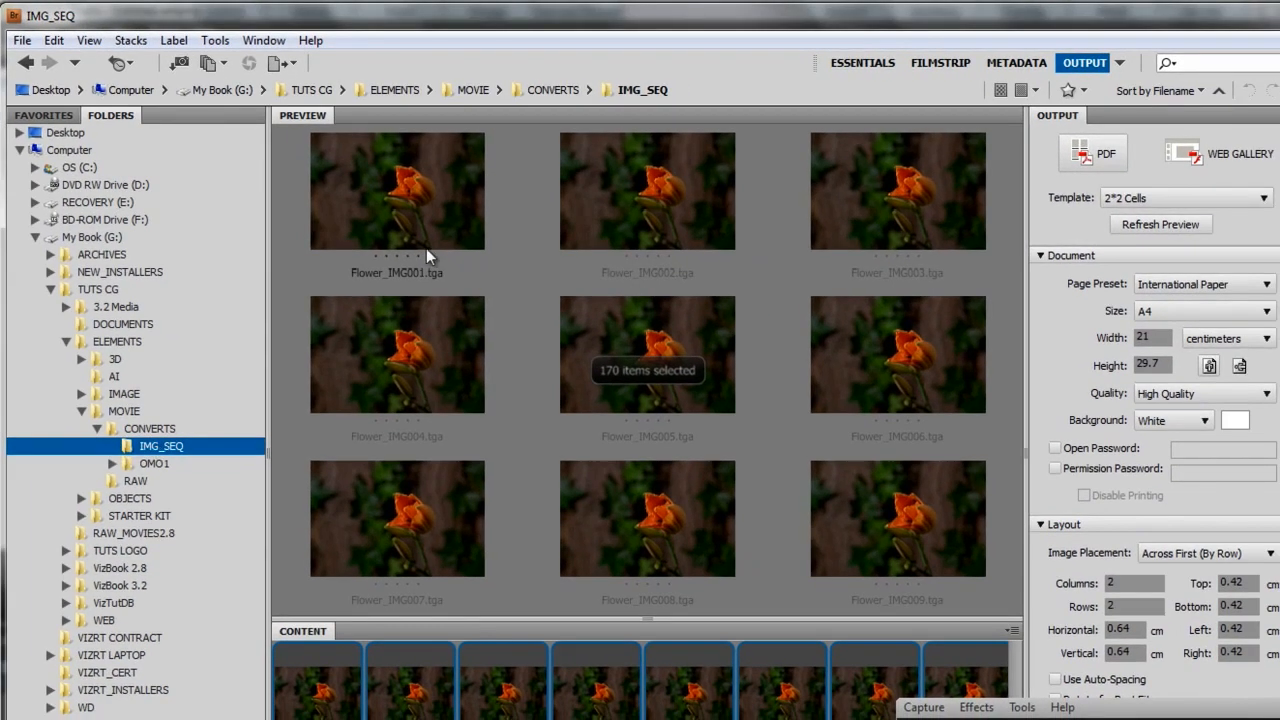
key("ctrl+F1")
left_click(343, 161)
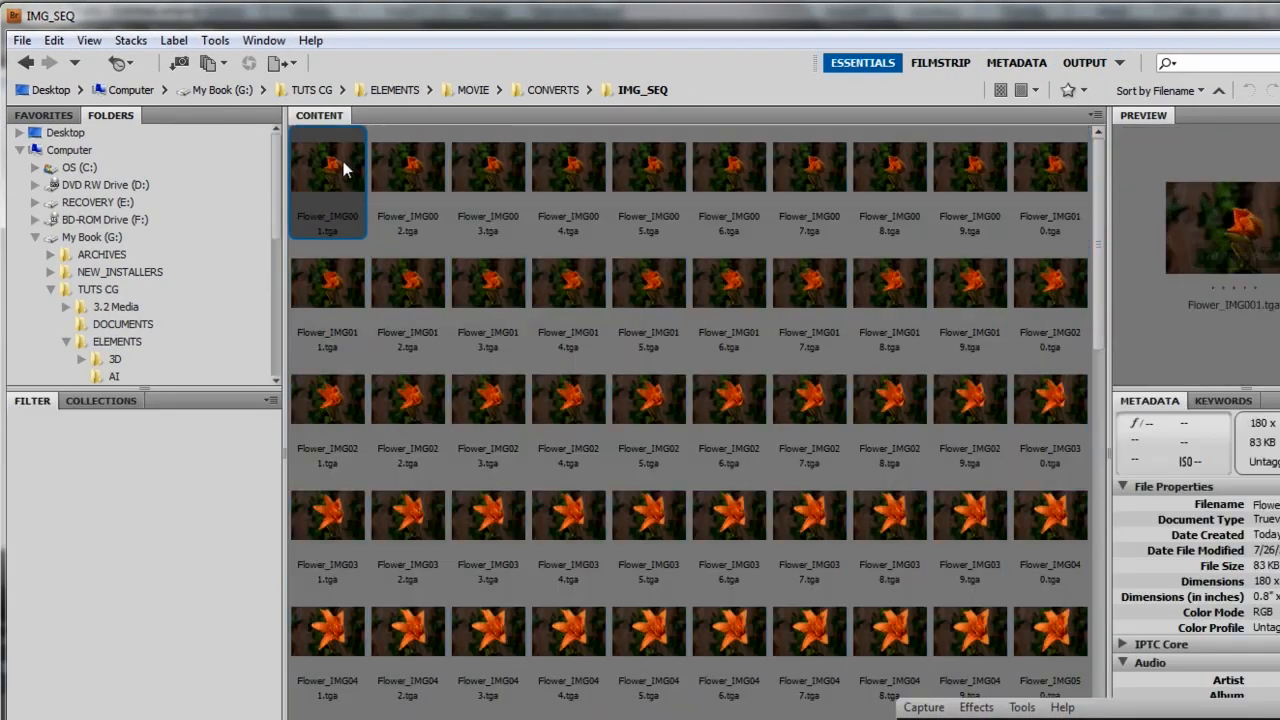
left_click_drag(1097, 265, 1092, 700)
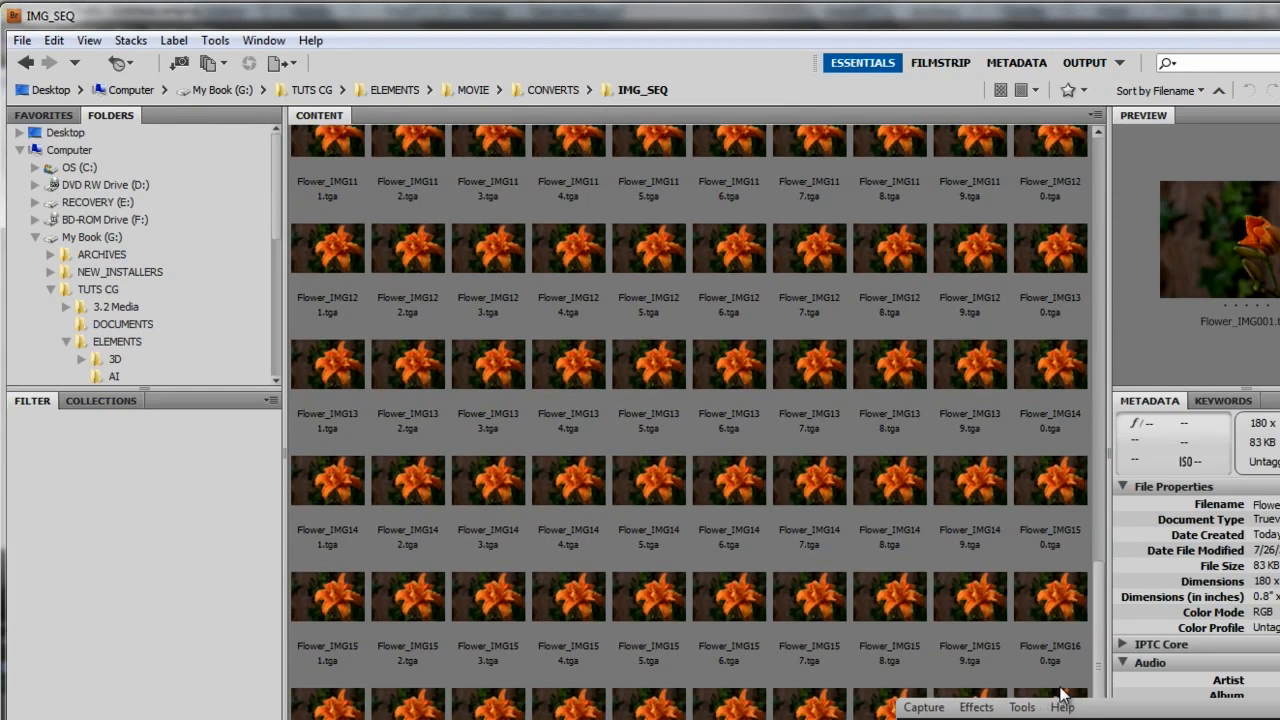
Step: Select all images in IMG_SEQ for the Output workspace and review the PDF document, layout, overlay, playback and watermark settings
key("ctrl+a")
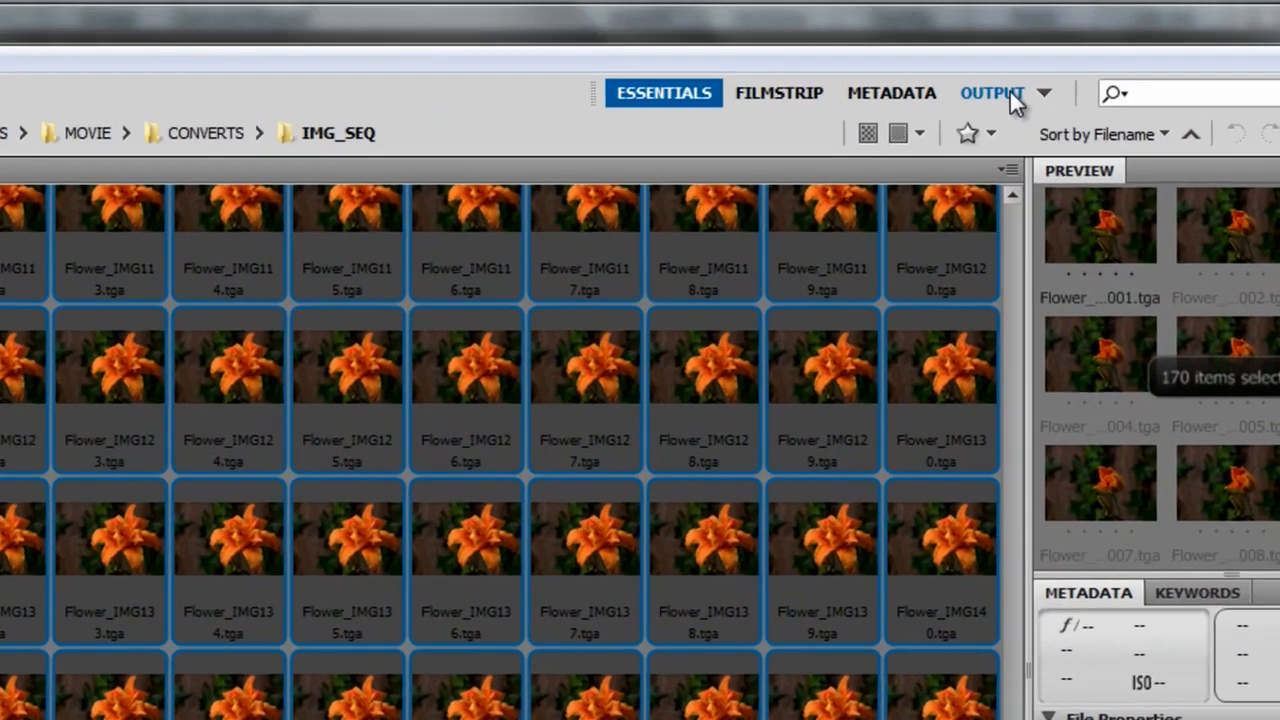
left_click(1010, 91)
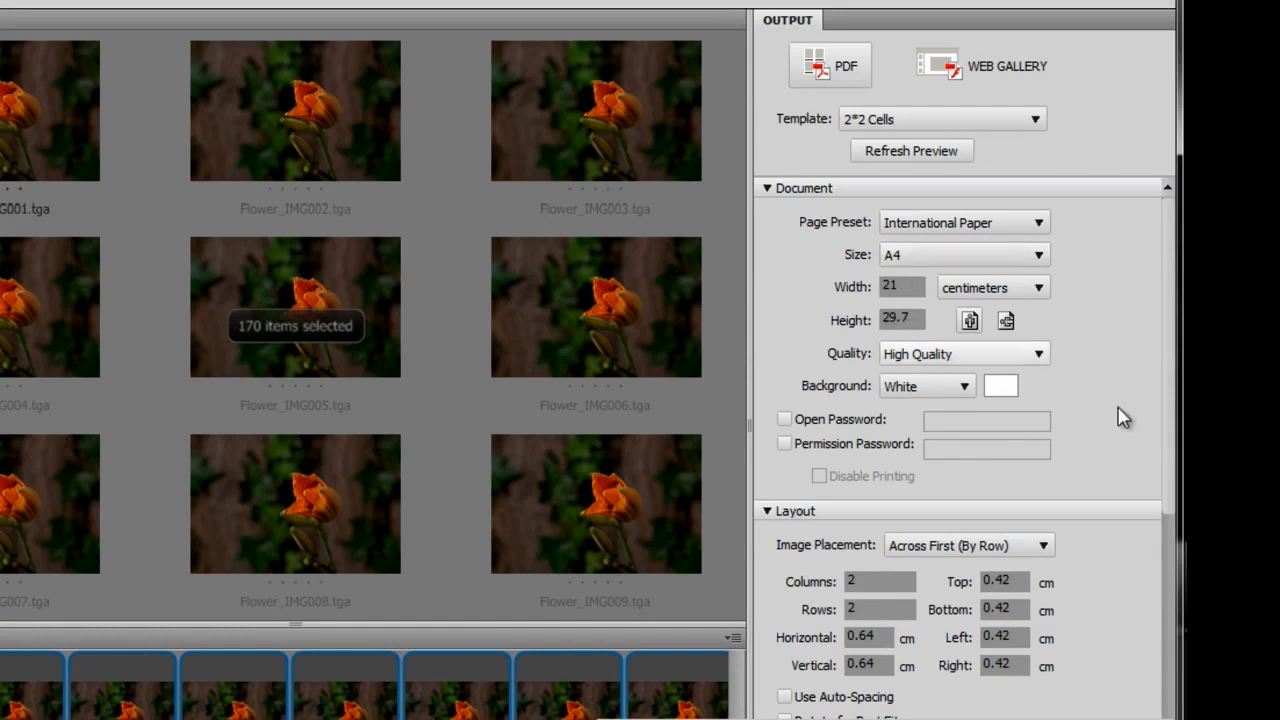
scroll(1166, 471, "down", 5)
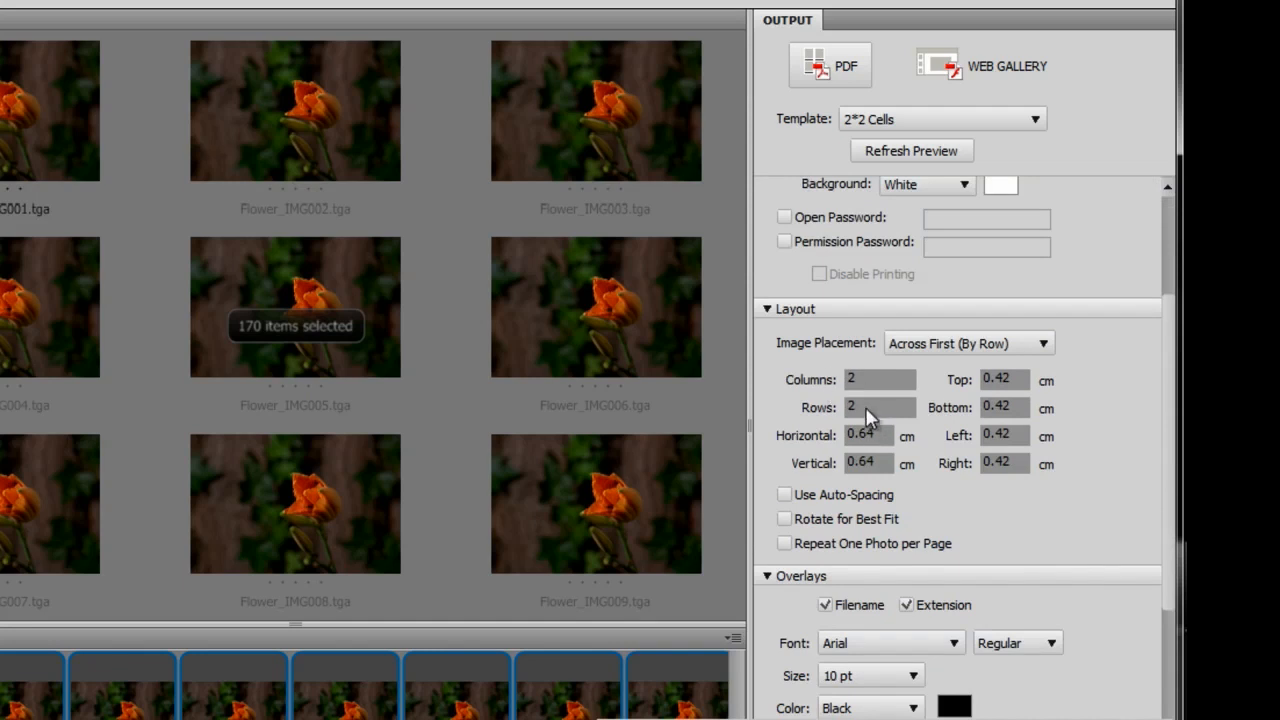
scroll(1163, 515, "down", 1)
scroll(1163, 515, "down", 10)
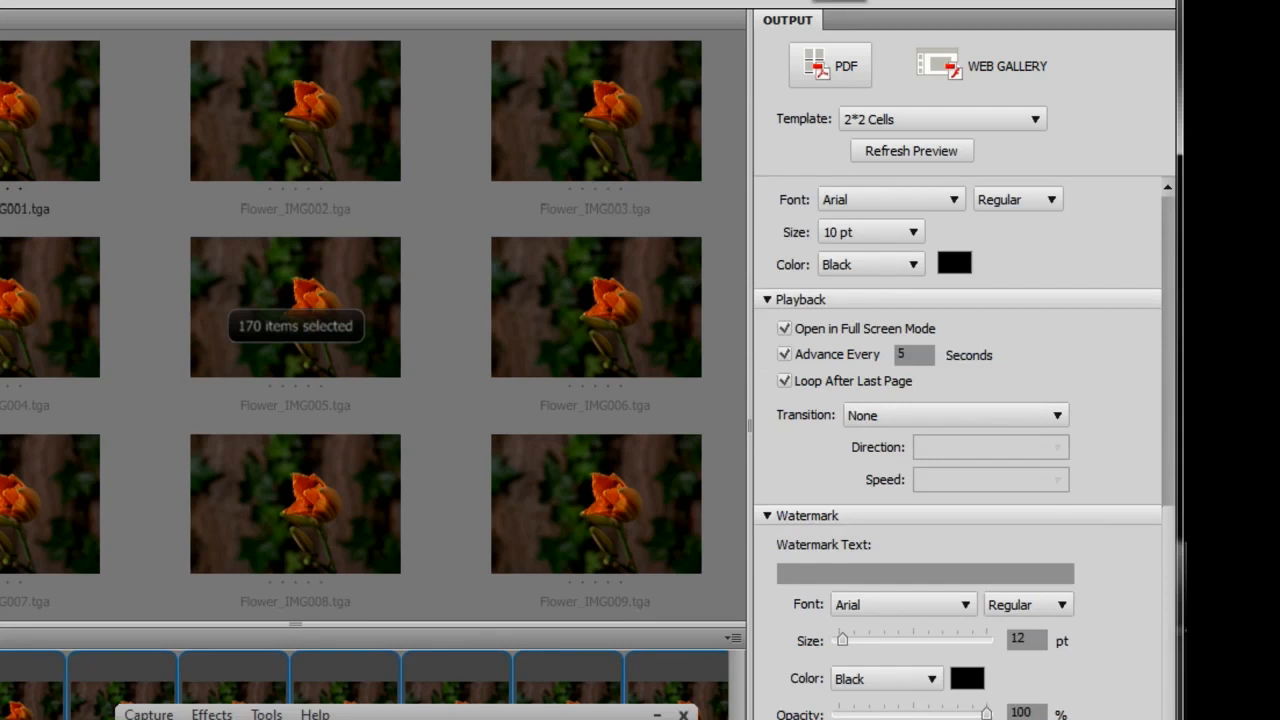
scroll(886, 346, "up", 11)
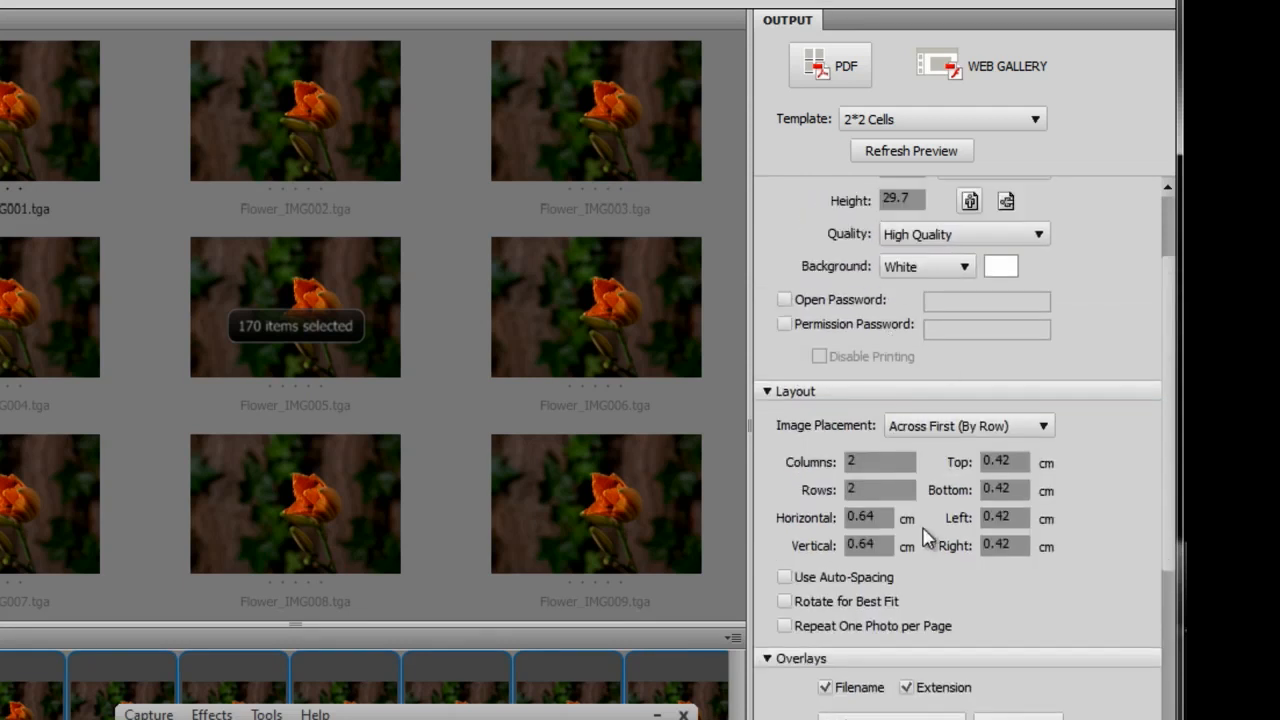